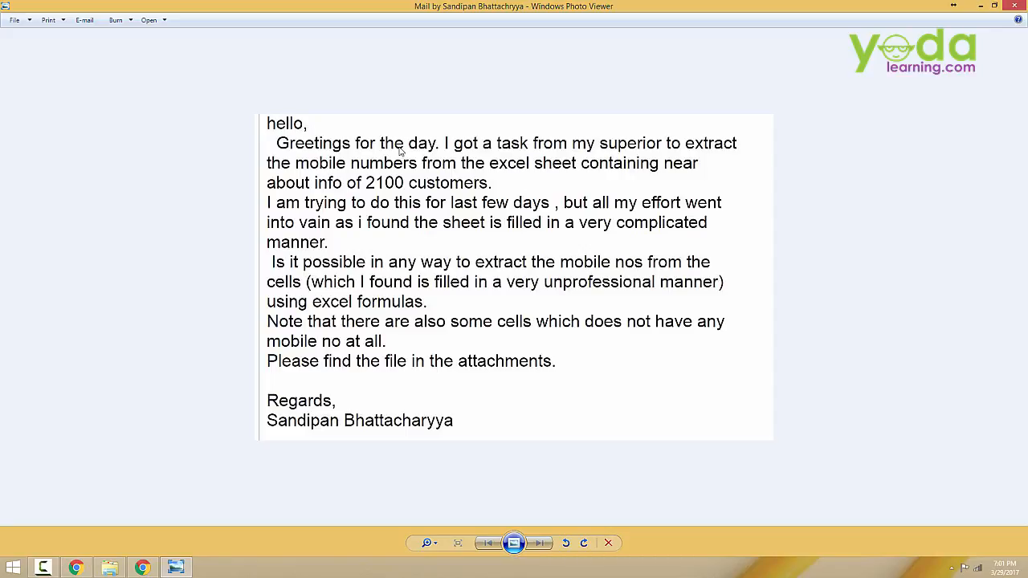
Step: Close the mail image and open the extract mobile no workbook, zooming in on the phone data
click(1010, 9)
double_click(160, 227)
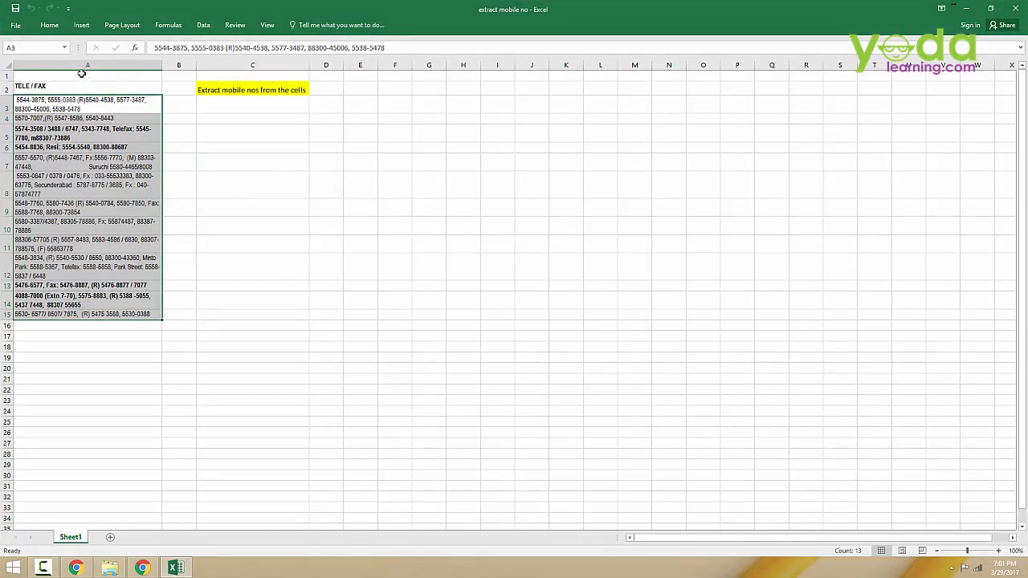
click(81, 74)
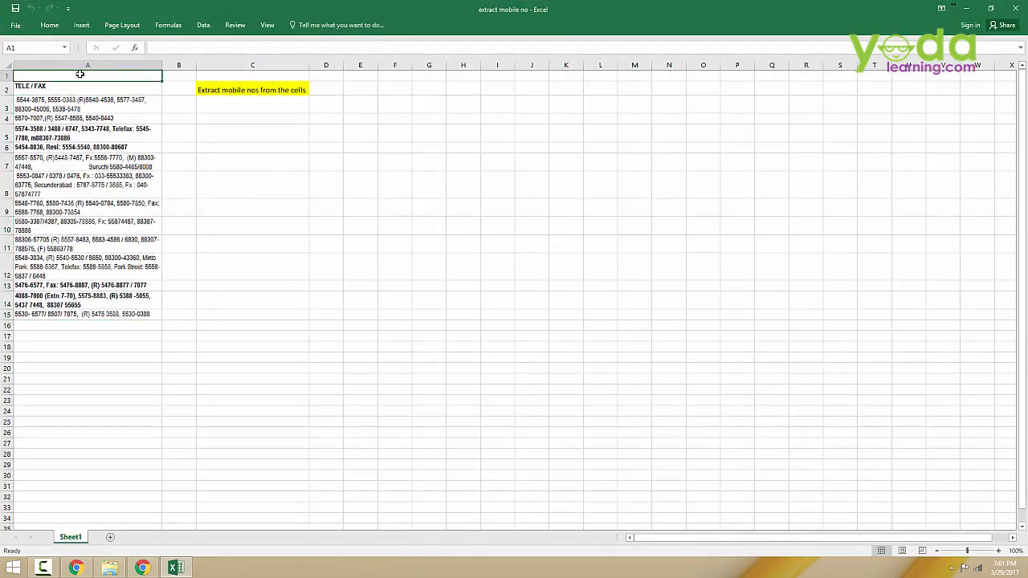
scroll(80, 77, up, 4)
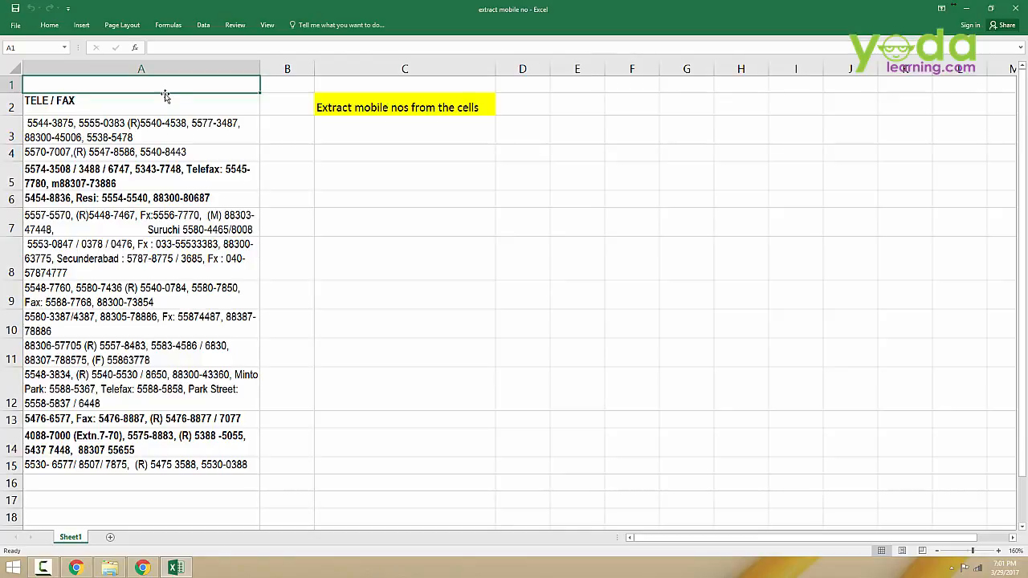
drag(149, 103, 169, 464)
click(174, 71)
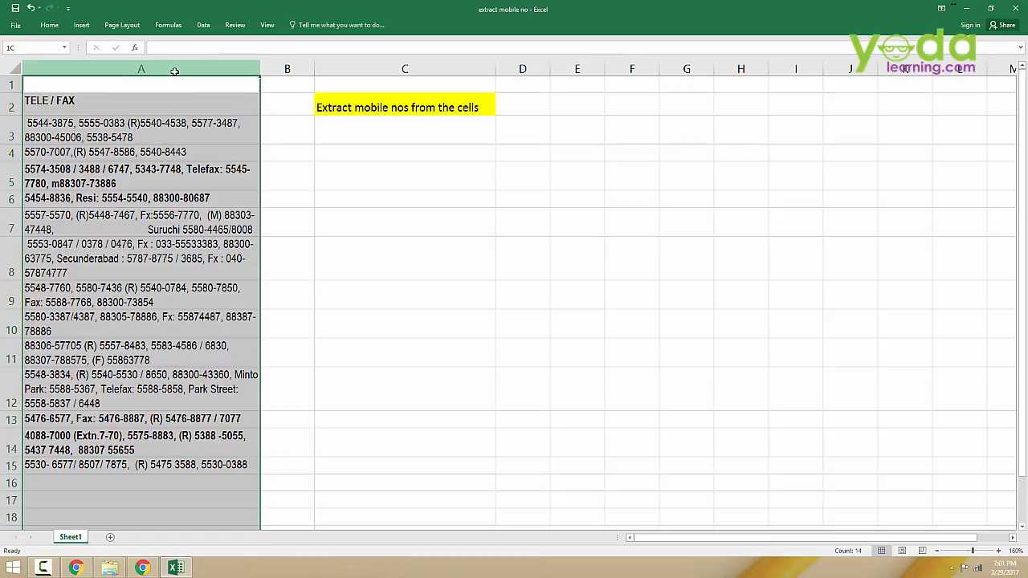
click(204, 25)
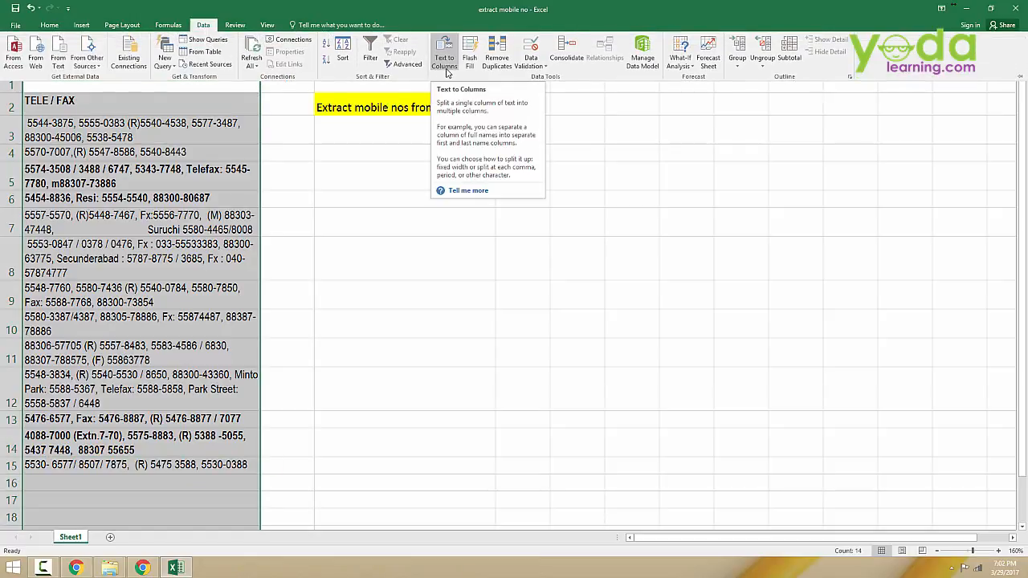
click(181, 178)
click(123, 137)
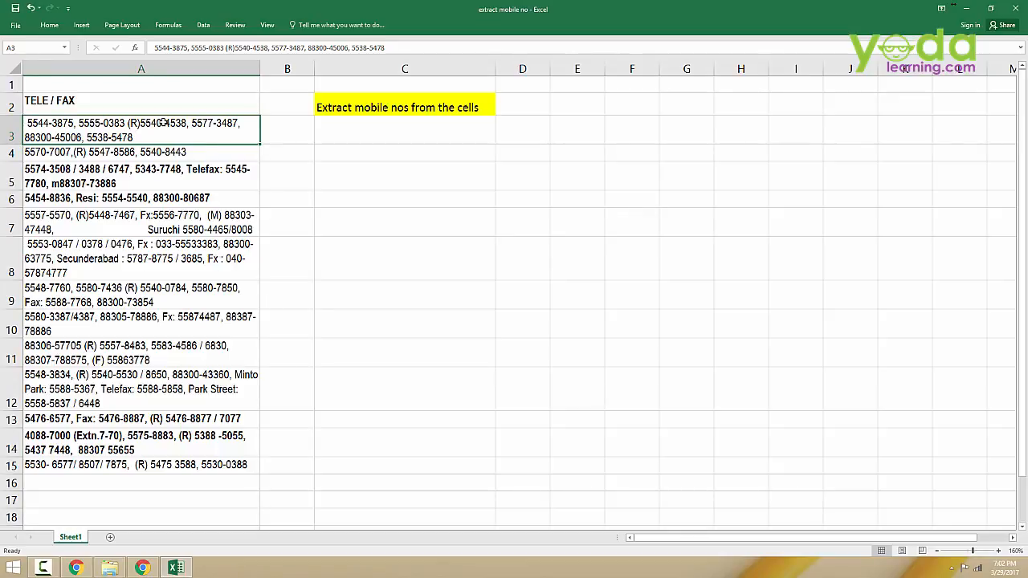
Step: Copy the phone entries in cells A3 to A15
drag(163, 122, 168, 468)
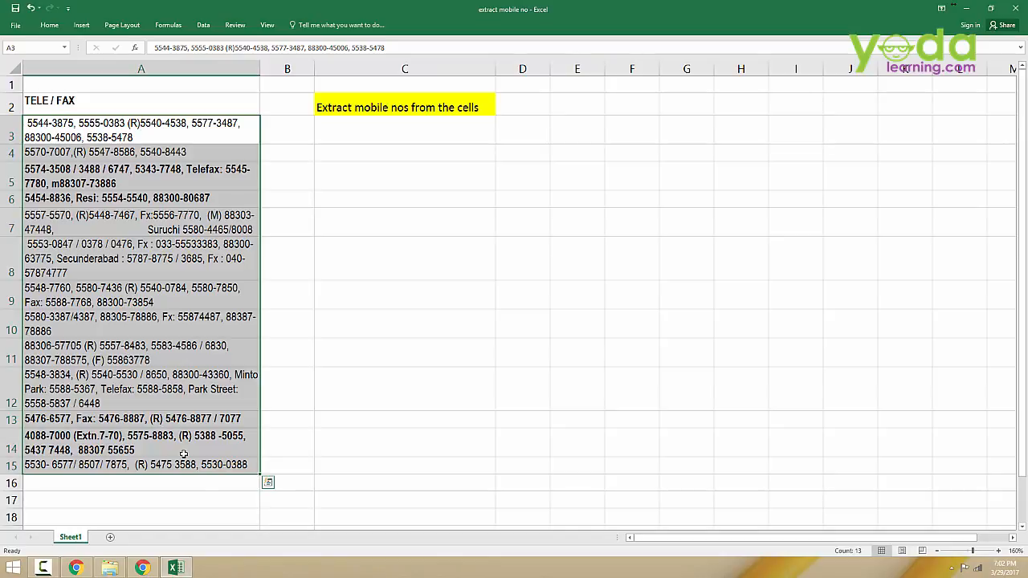
key(ctrl+c)
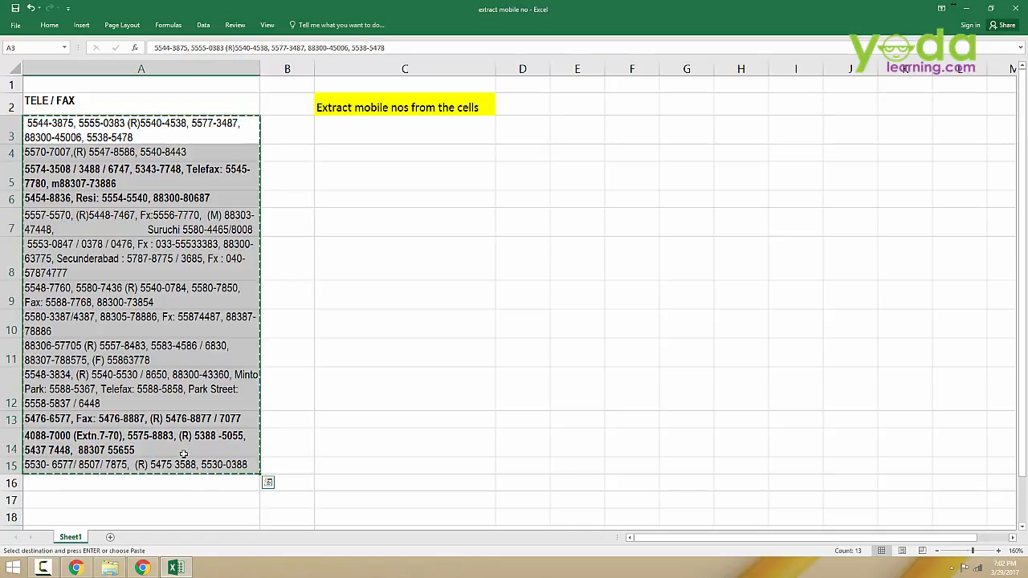
click(49, 25)
click(53, 25)
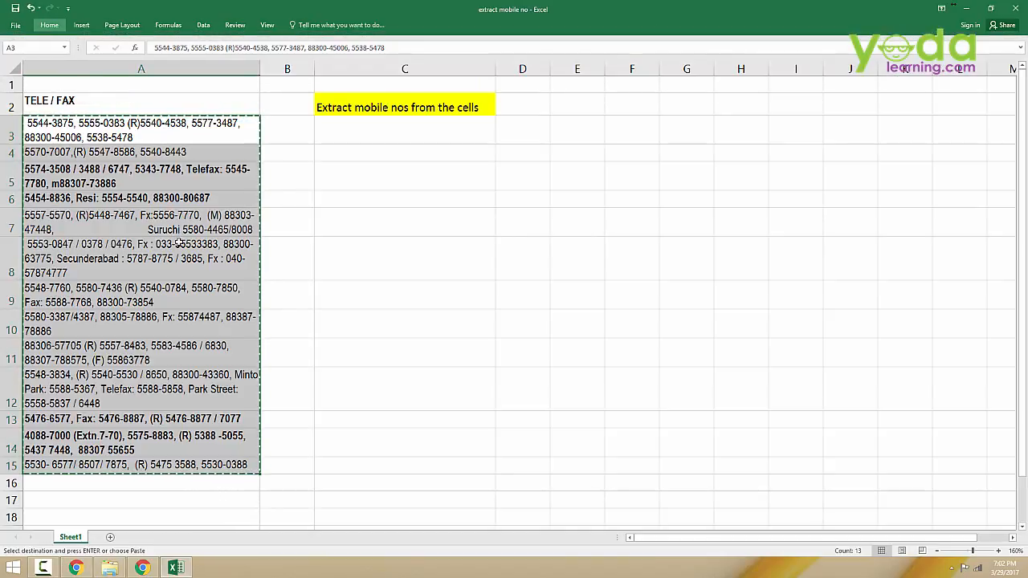
Step: Launch winword from the Run dialog, open a blank document and paste the copied cells
key(super+r)
drag(128, 452, 458, 191)
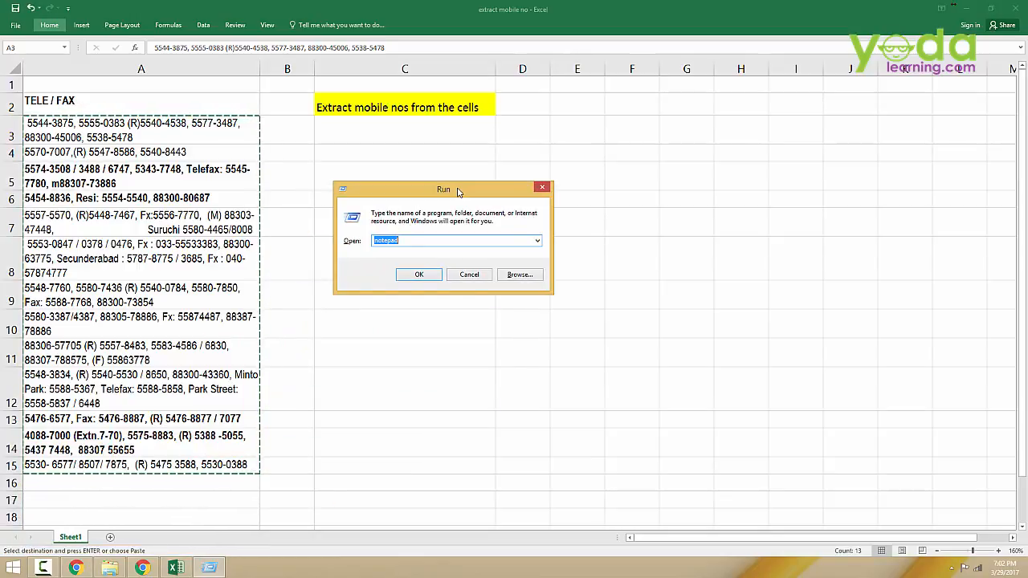
text(winword)
key(Return)
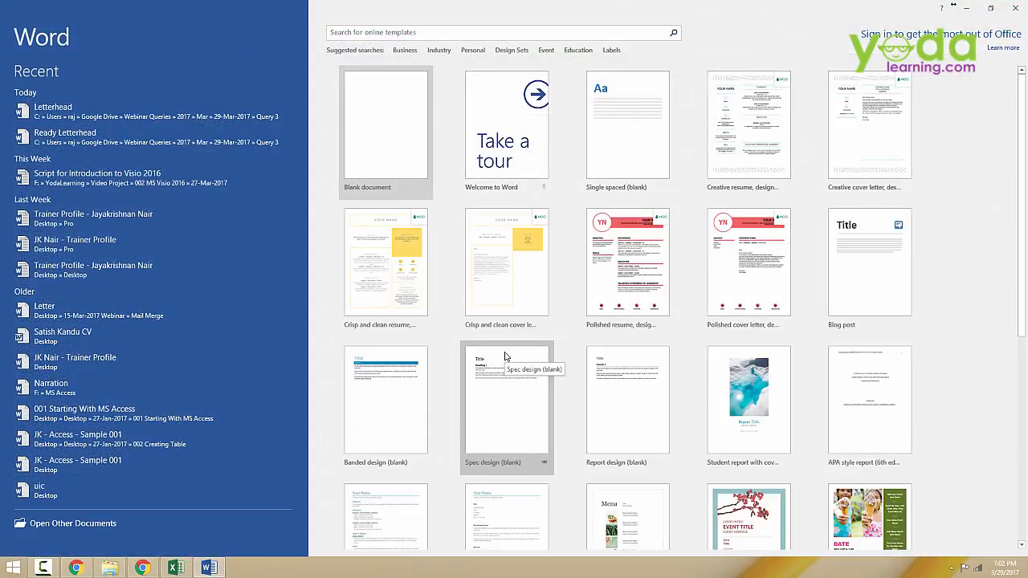
click(383, 132)
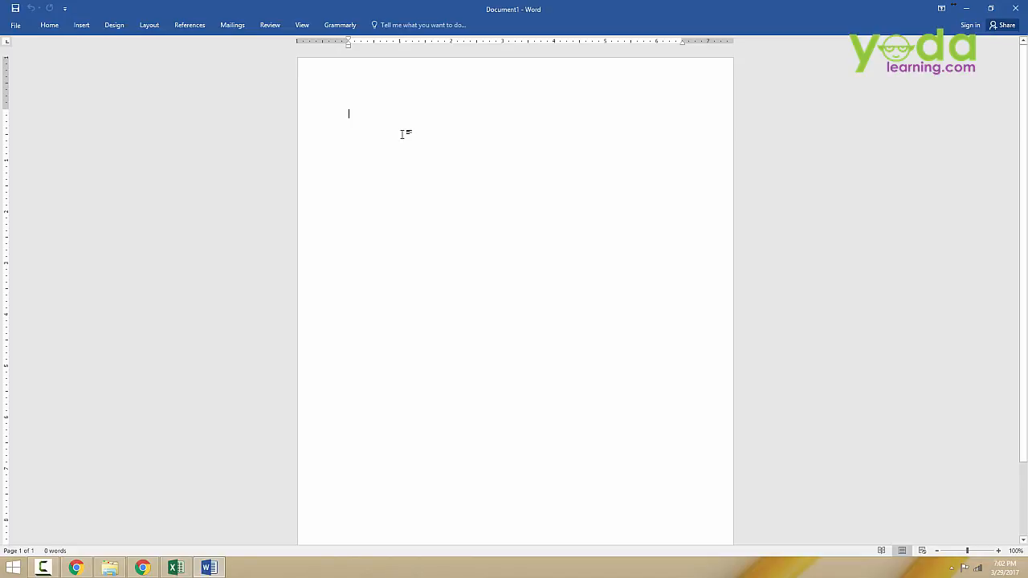
key(ctrl+v)
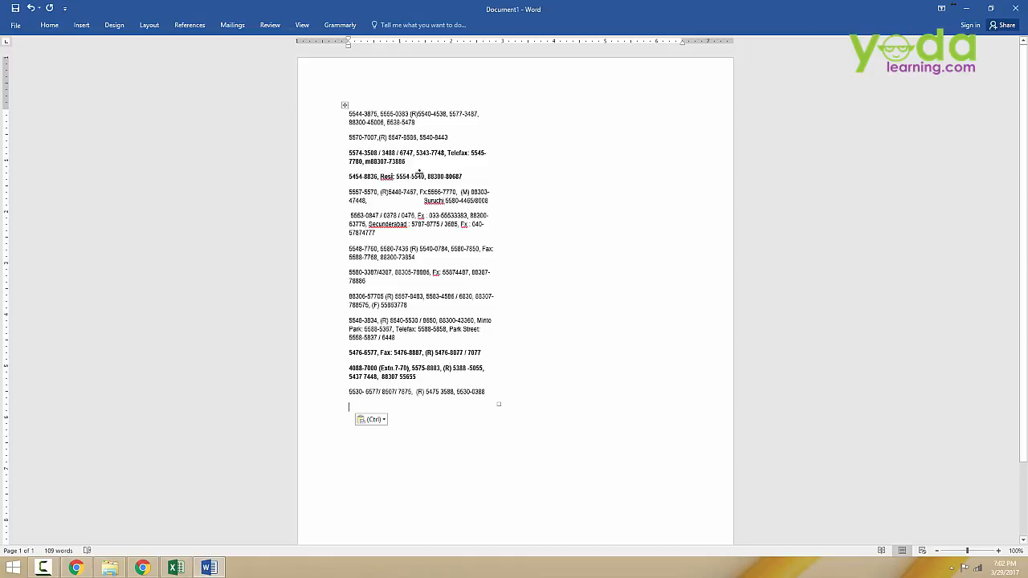
Step: Replace every letter (Any Letter, ^$) with nothing throughout the document using Replace All
key(ctrl+h)
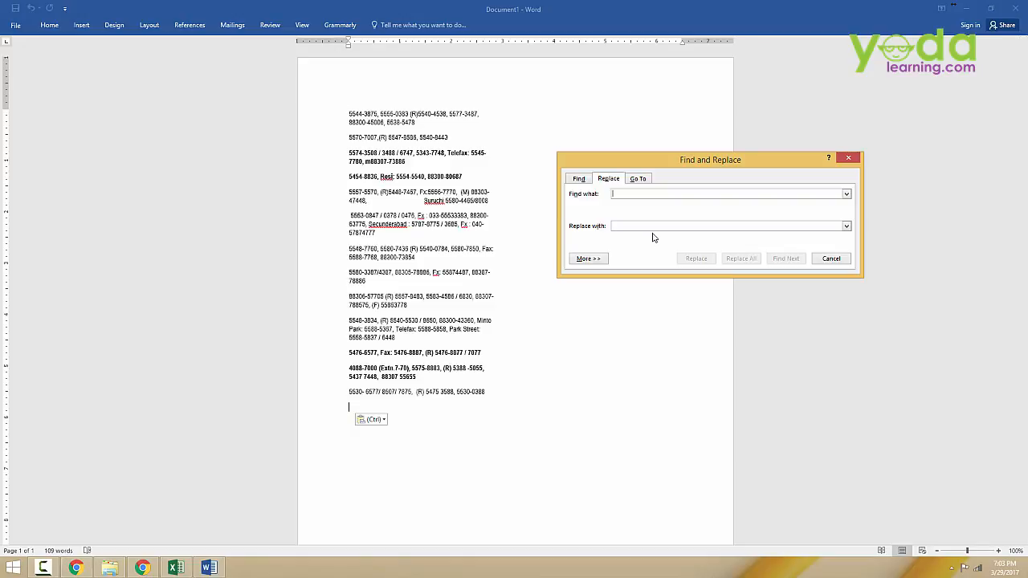
text(^)
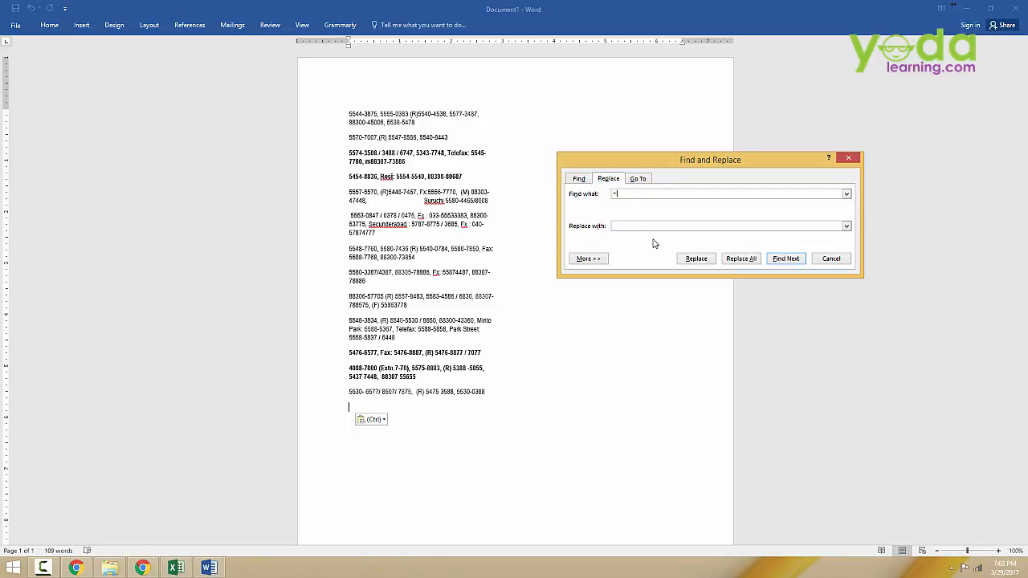
text($)
drag(629, 194, 599, 197)
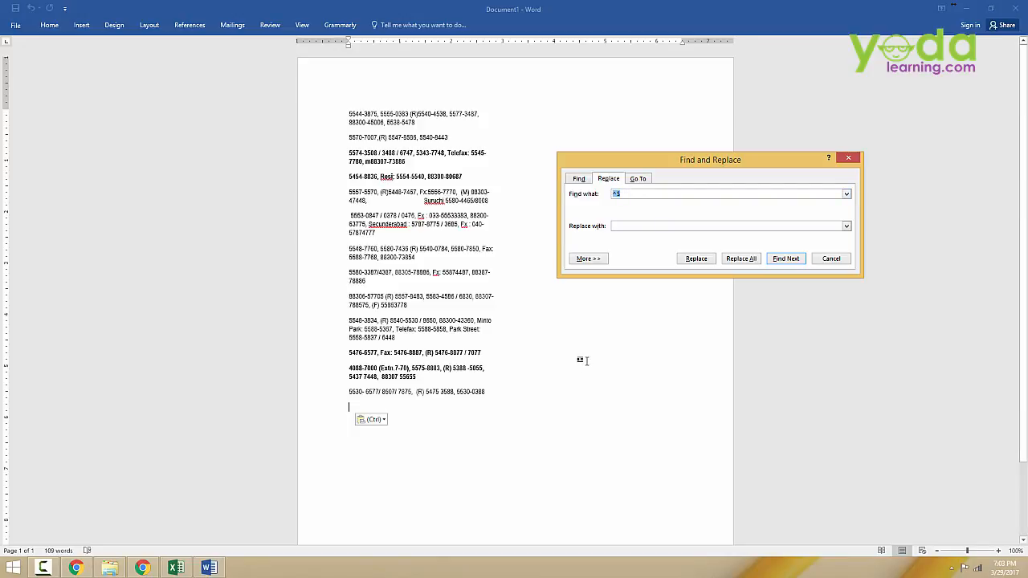
key(BackSpace)
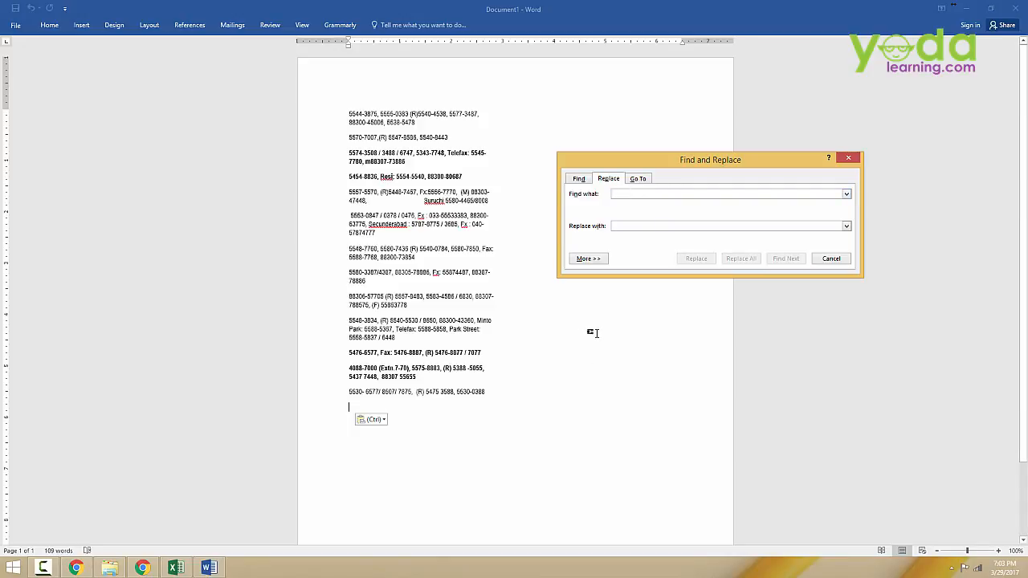
click(590, 261)
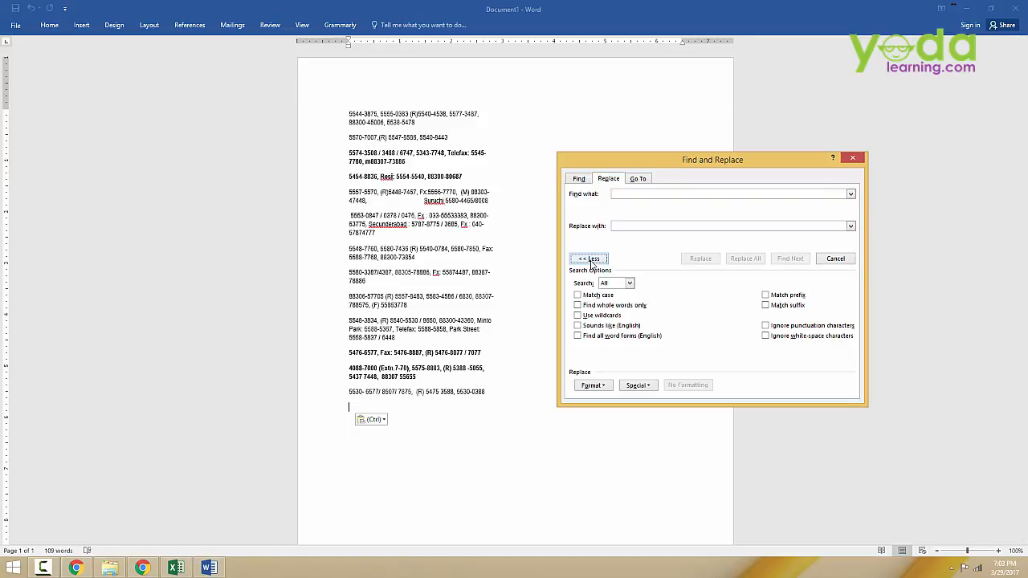
click(635, 385)
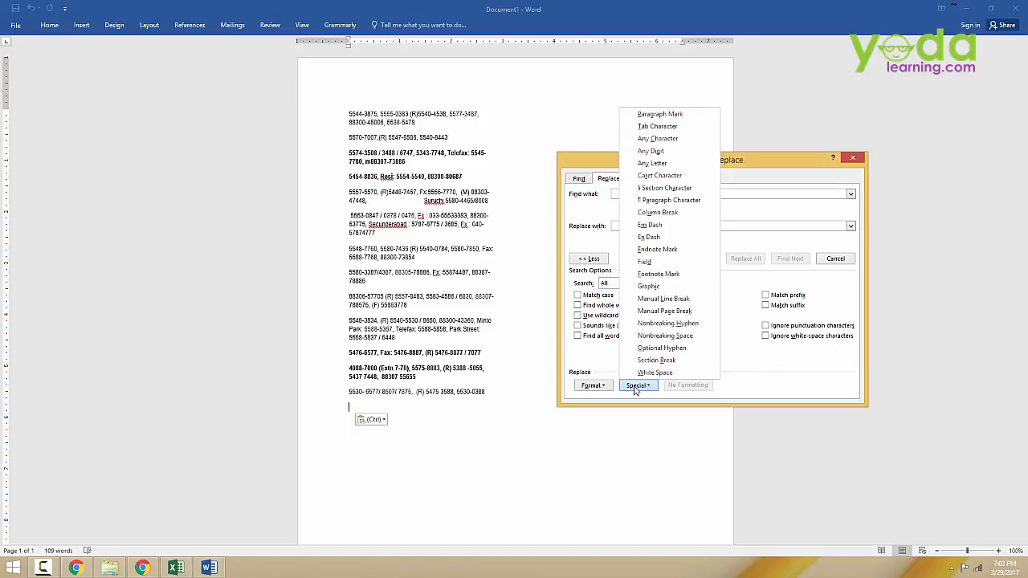
click(669, 163)
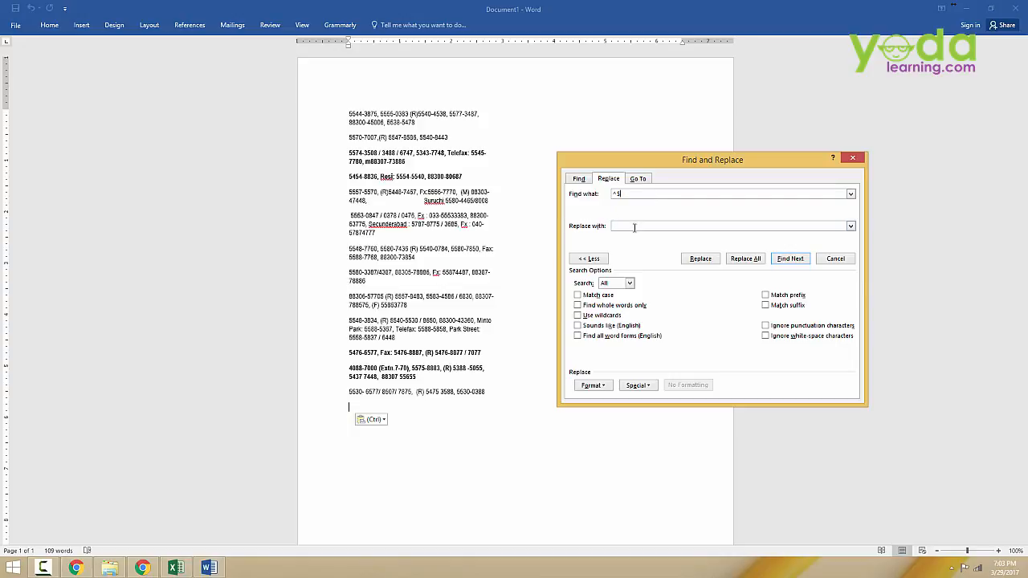
click(744, 262)
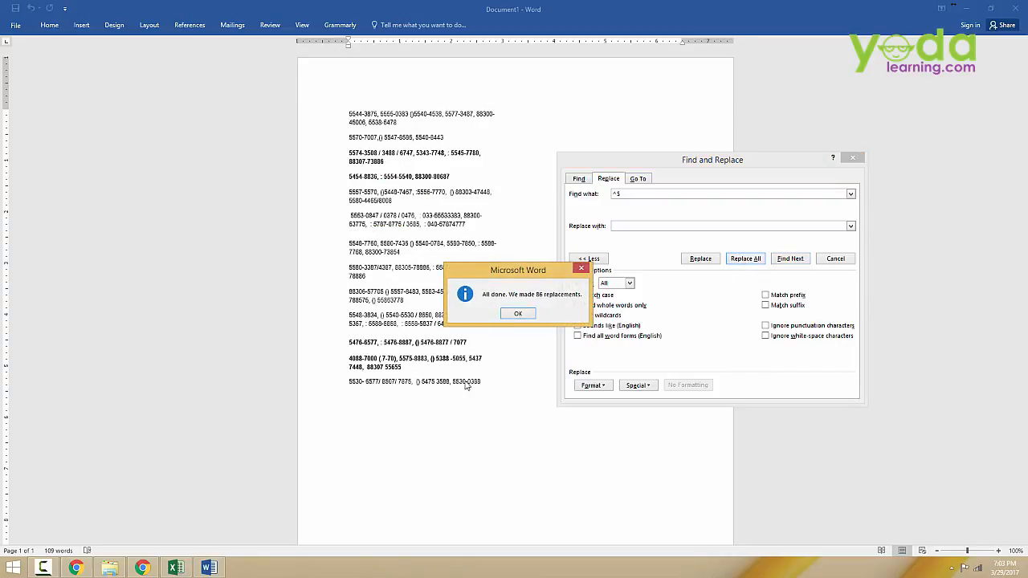
click(518, 313)
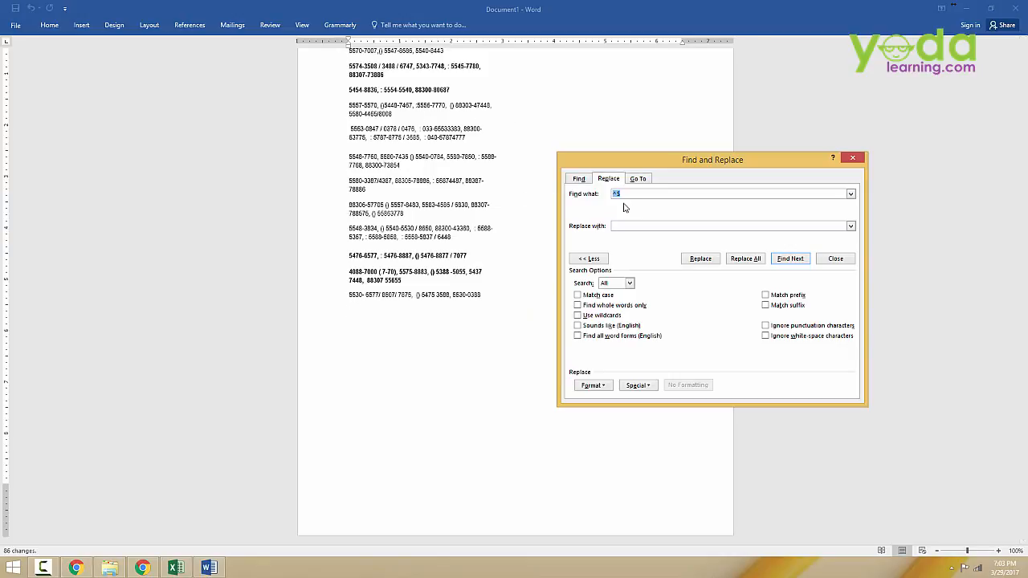
Step: Remove all opening and closing parentheses from the document with Replace All
text(()
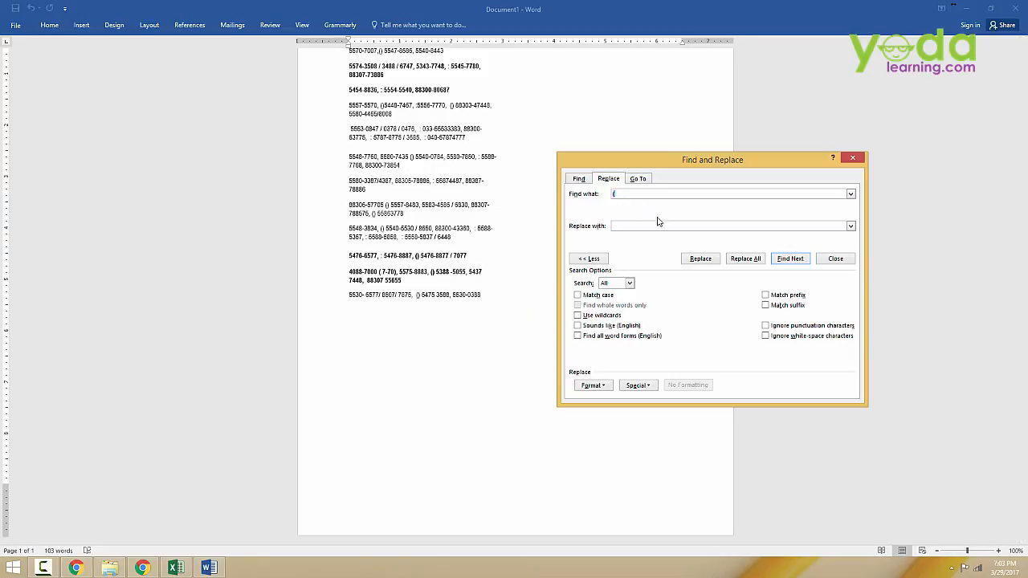
click(746, 258)
click(519, 314)
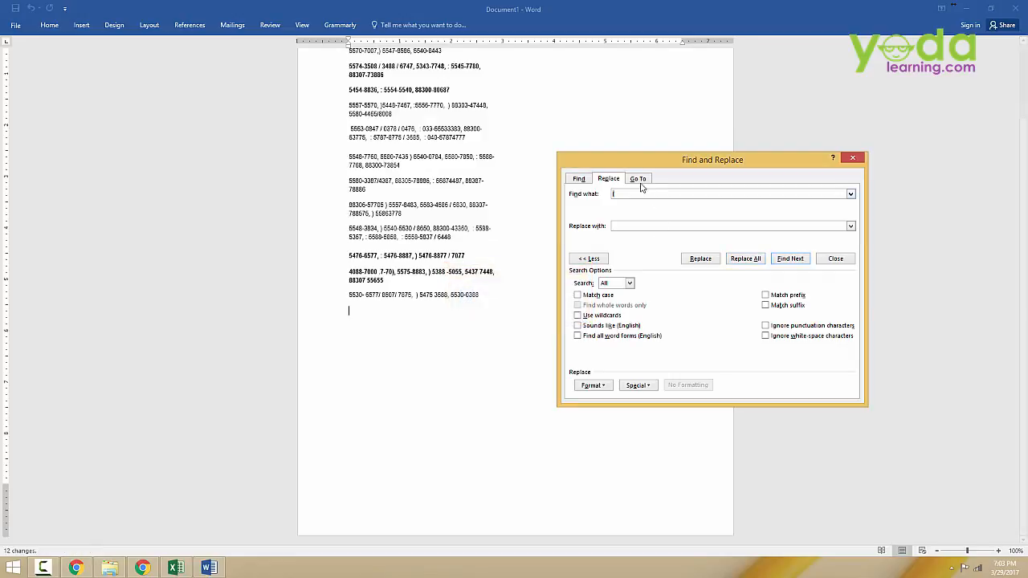
click(745, 260)
click(517, 314)
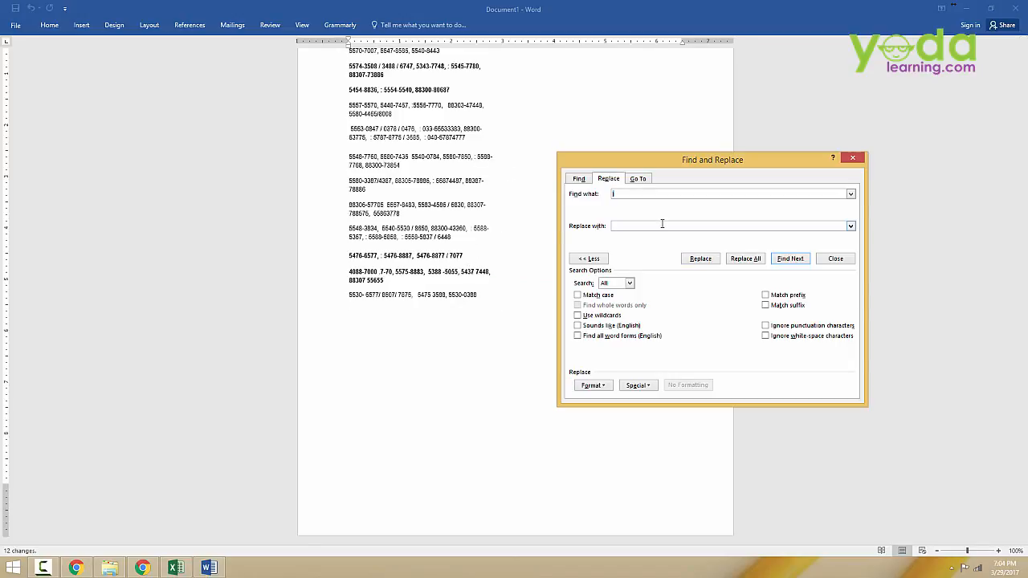
Step: Remove all colons from the document with Replace All and close the Find and Replace dialog
click(738, 266)
click(515, 316)
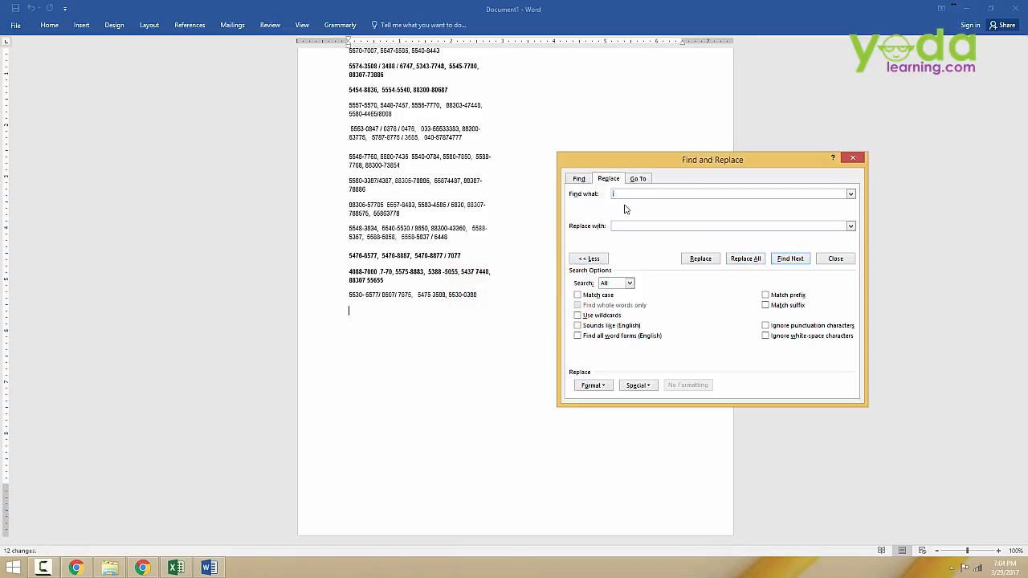
click(753, 262)
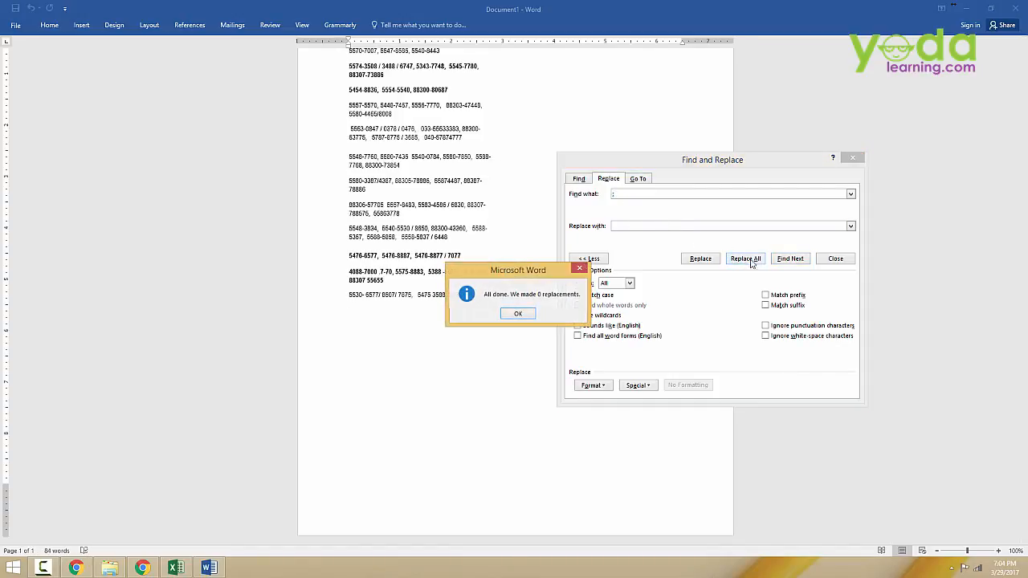
click(518, 314)
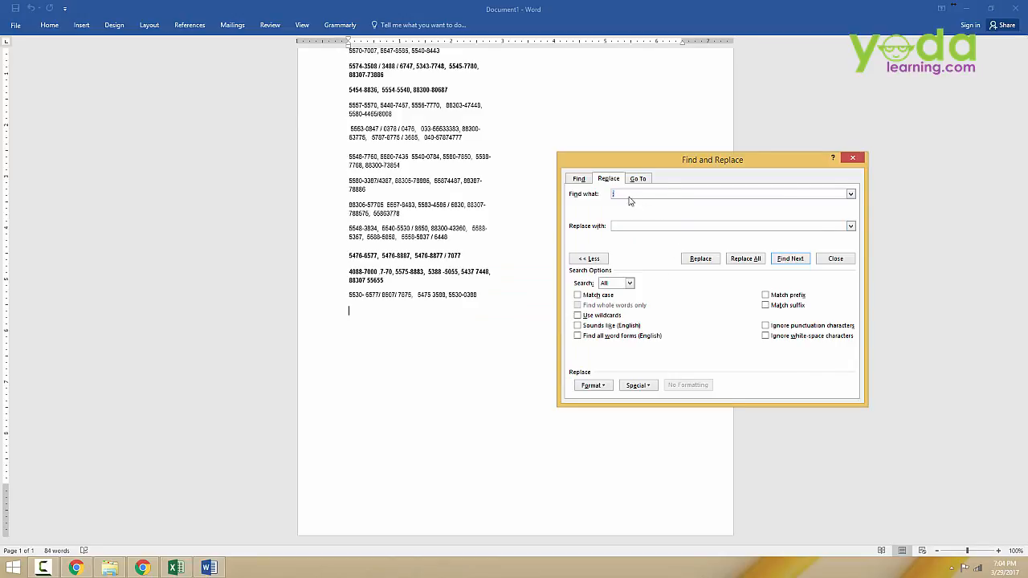
click(852, 158)
Step: Select and copy the cleaned table, then switch back to Excel
scroll(532, 306, up, 2)
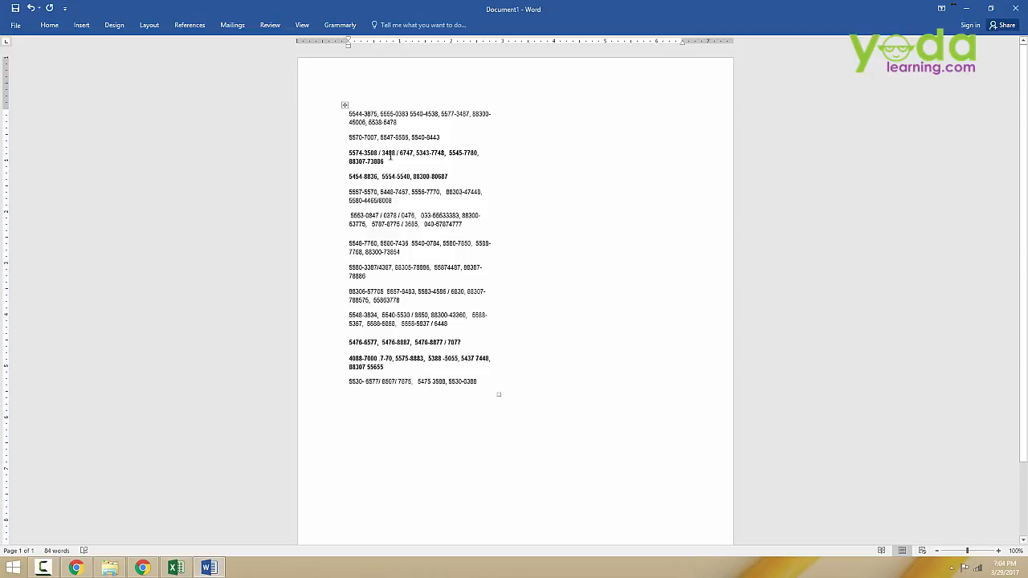
drag(347, 116, 484, 389)
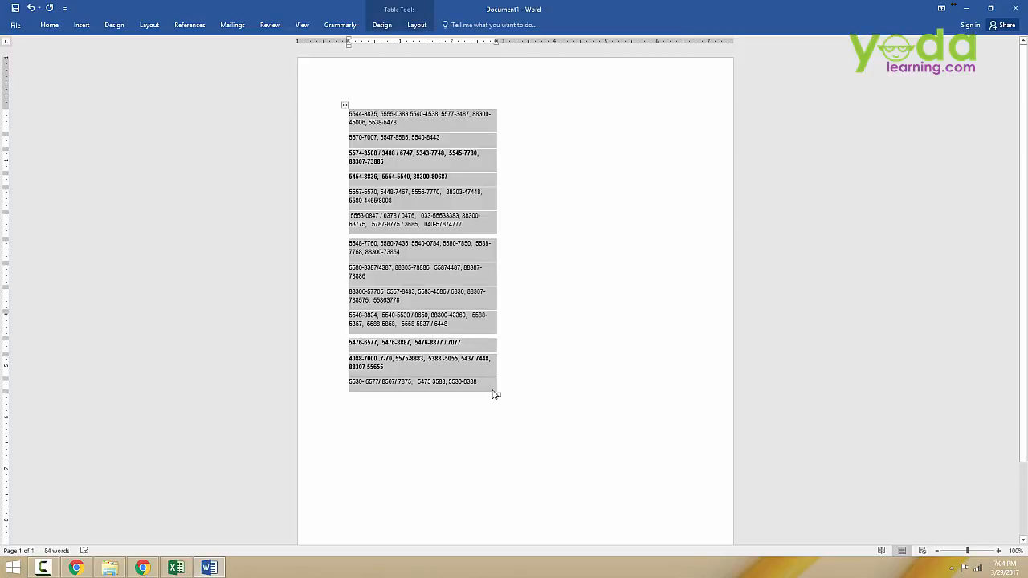
key(alt+Tab)
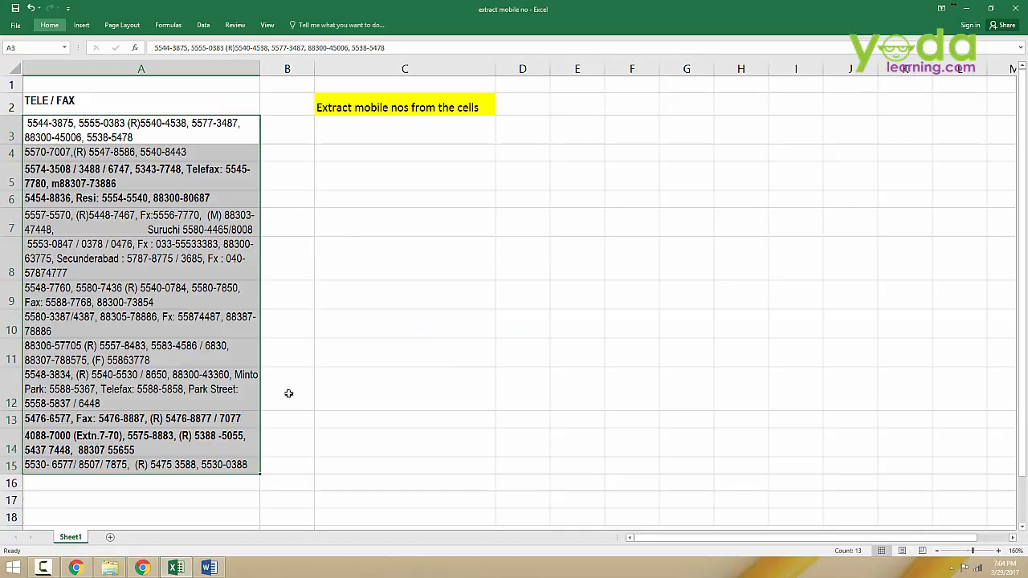
Step: Add a new sheet and paste the cleaned numbers starting at A1
click(111, 538)
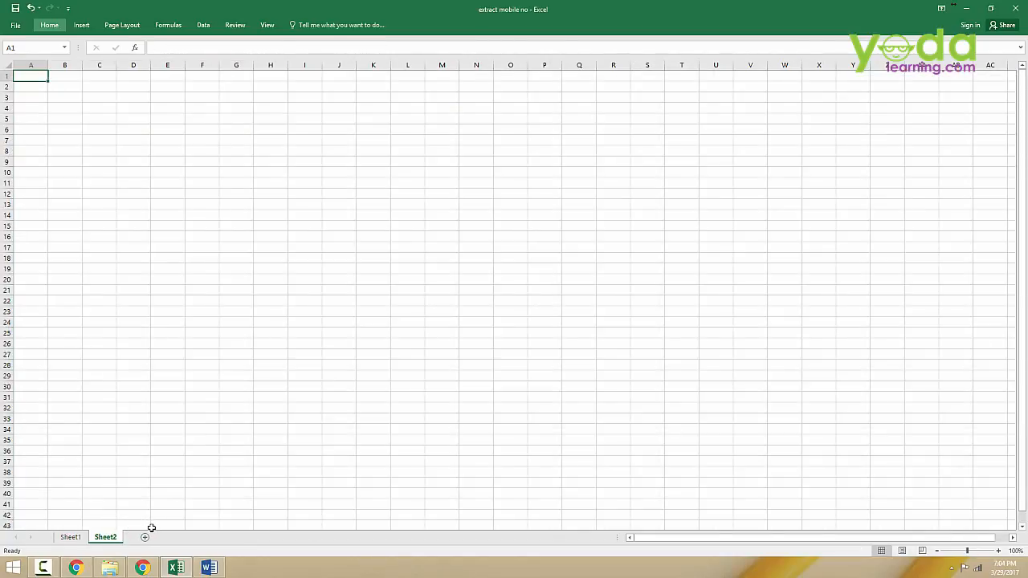
key(ctrl+v)
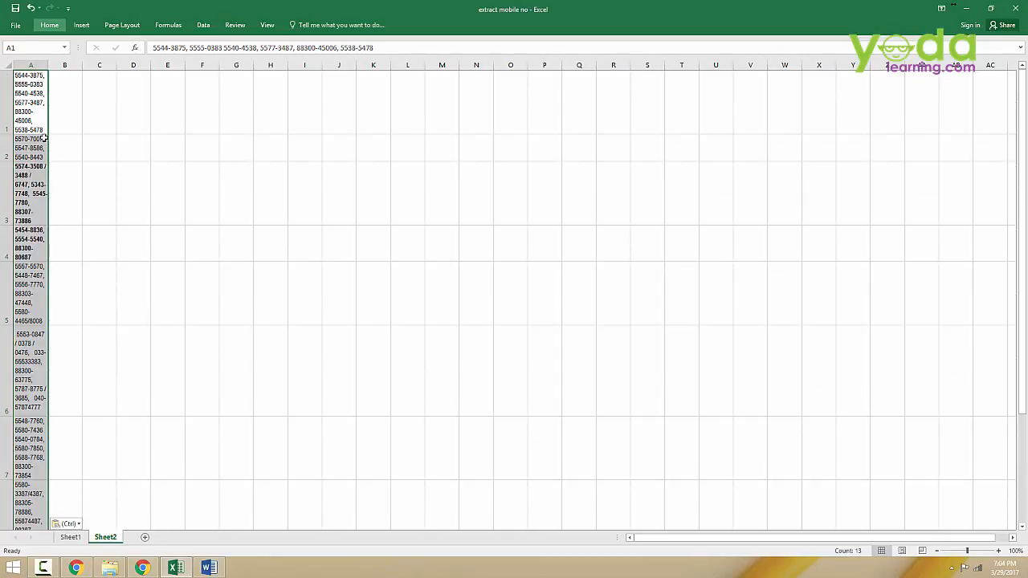
Step: Widen column A so the pasted numbers fit on fewer lines
drag(48, 66, 114, 67)
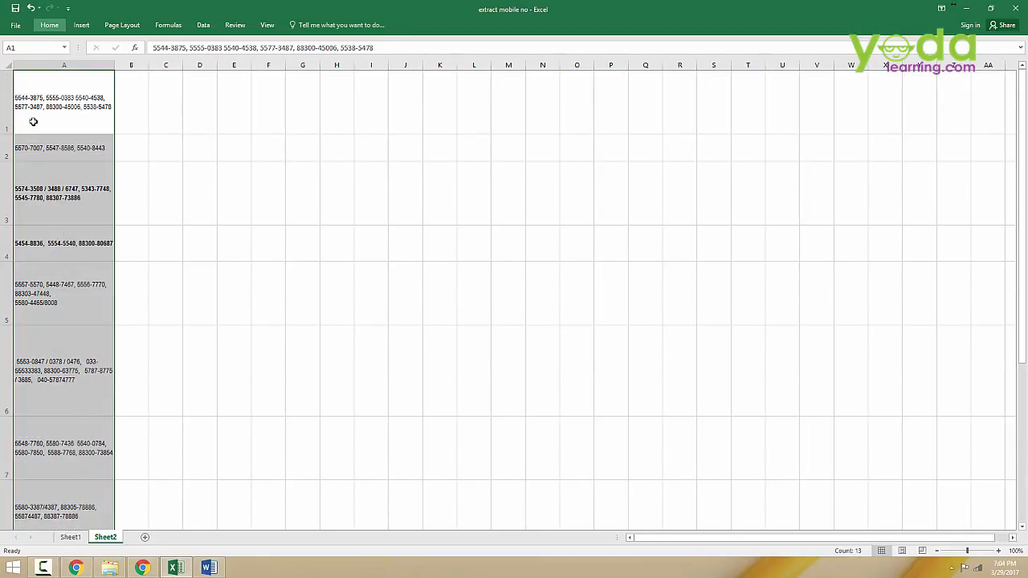
click(49, 24)
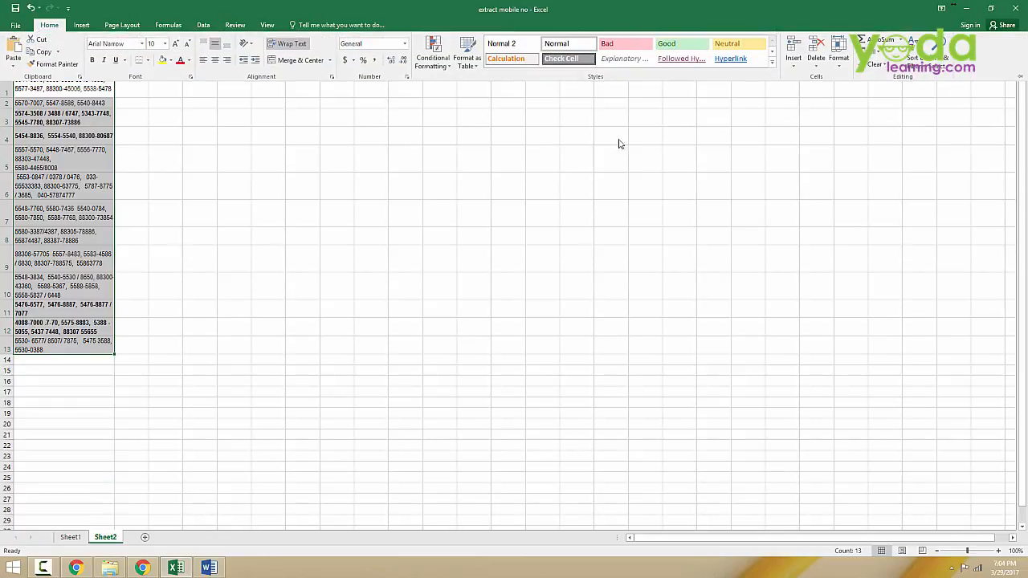
click(270, 251)
click(168, 159)
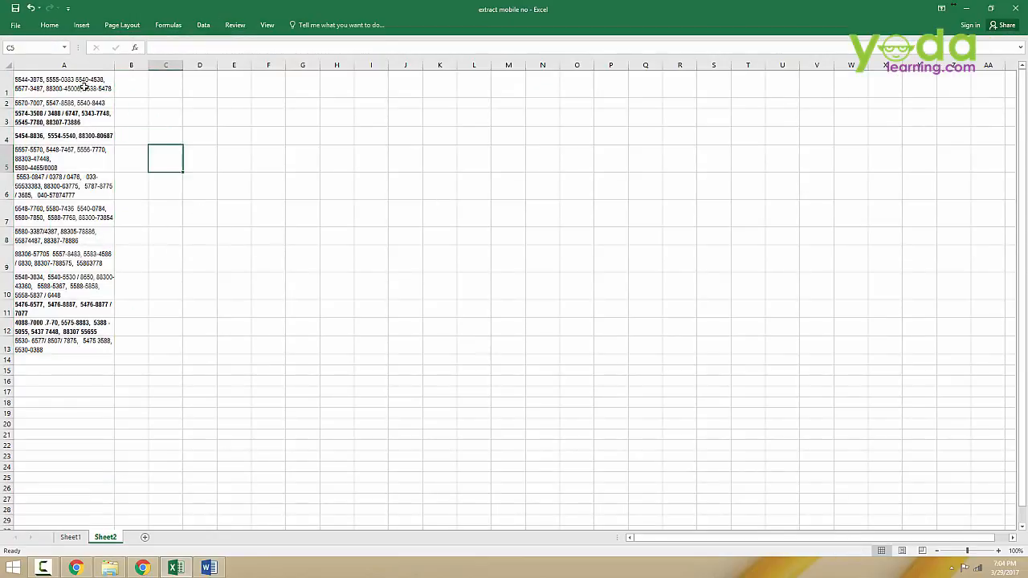
click(50, 25)
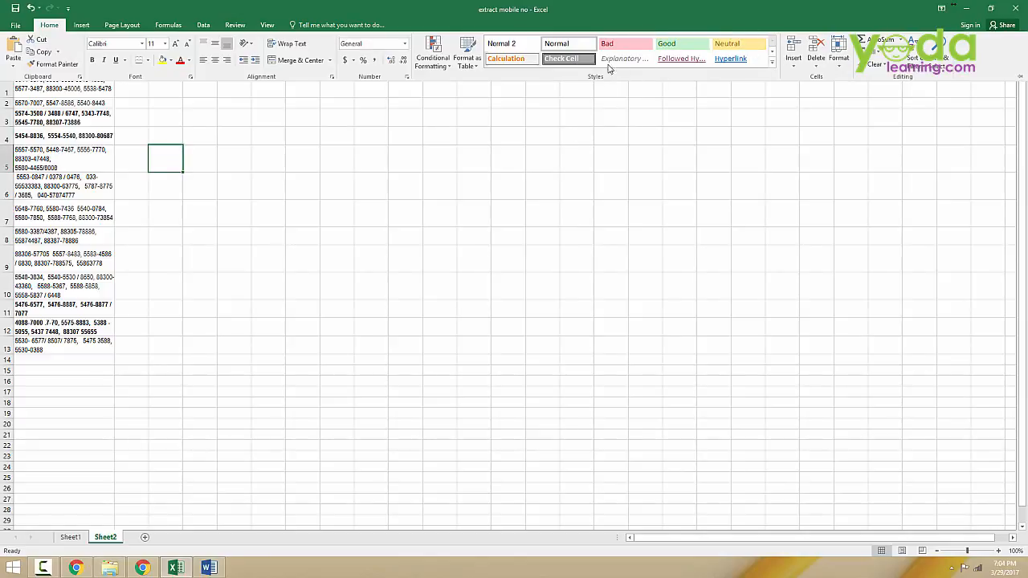
click(484, 209)
click(42, 85)
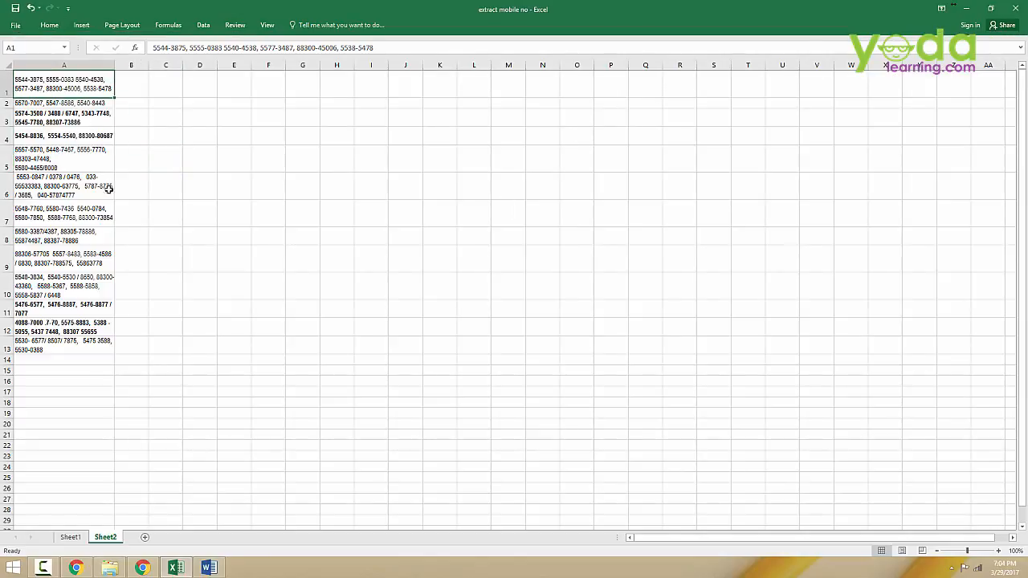
click(142, 74)
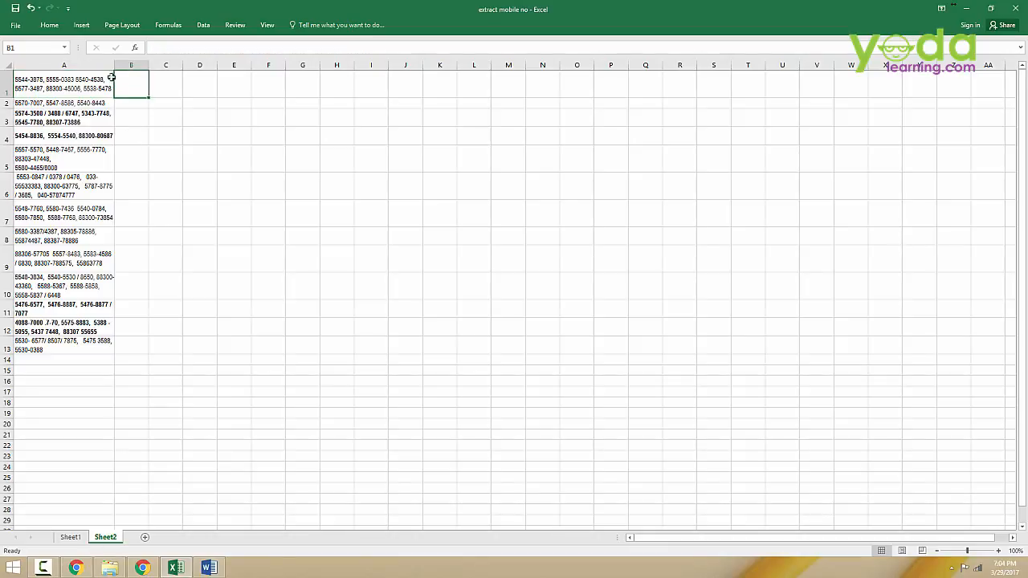
Step: Select the pasted cells A1:A13 and start Text to Columns with the Delimited data type
click(56, 79)
drag(56, 78, 71, 334)
click(203, 25)
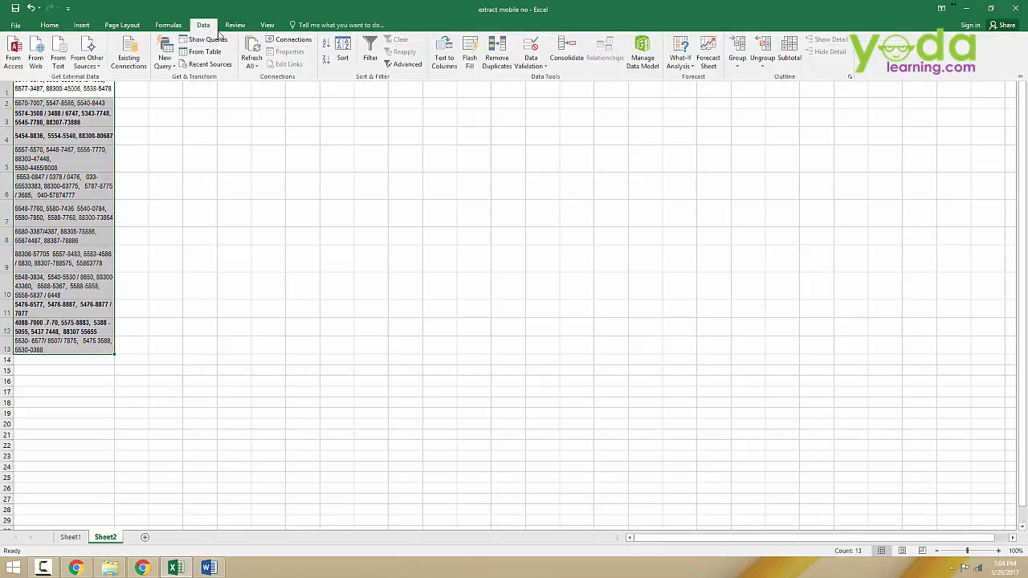
click(230, 197)
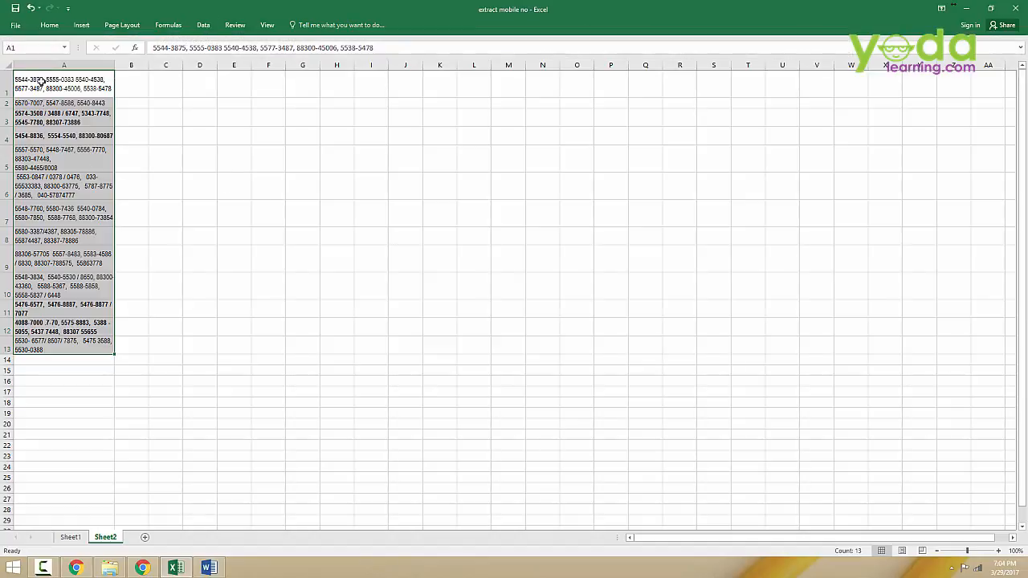
click(204, 25)
click(445, 56)
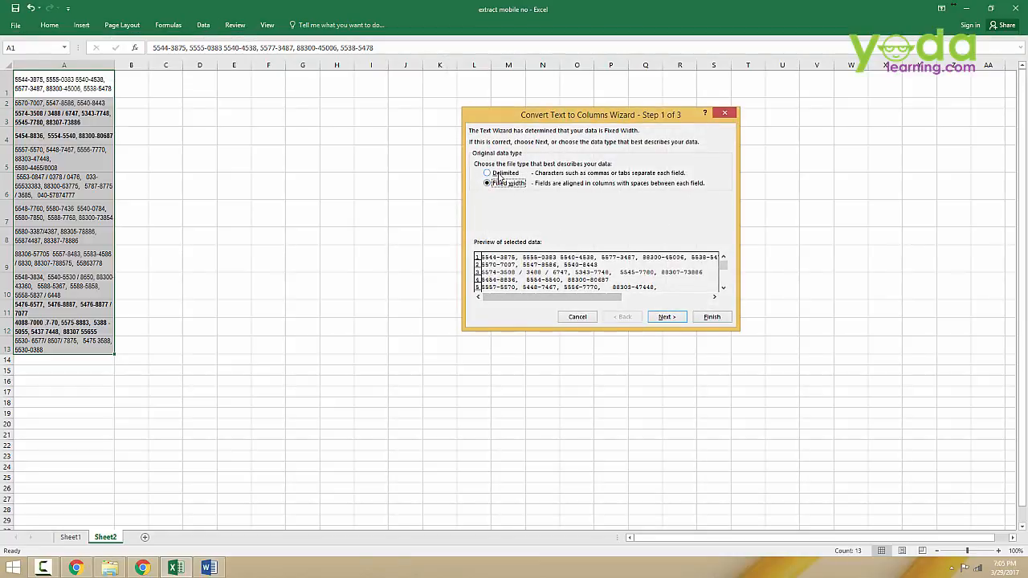
click(499, 176)
click(666, 318)
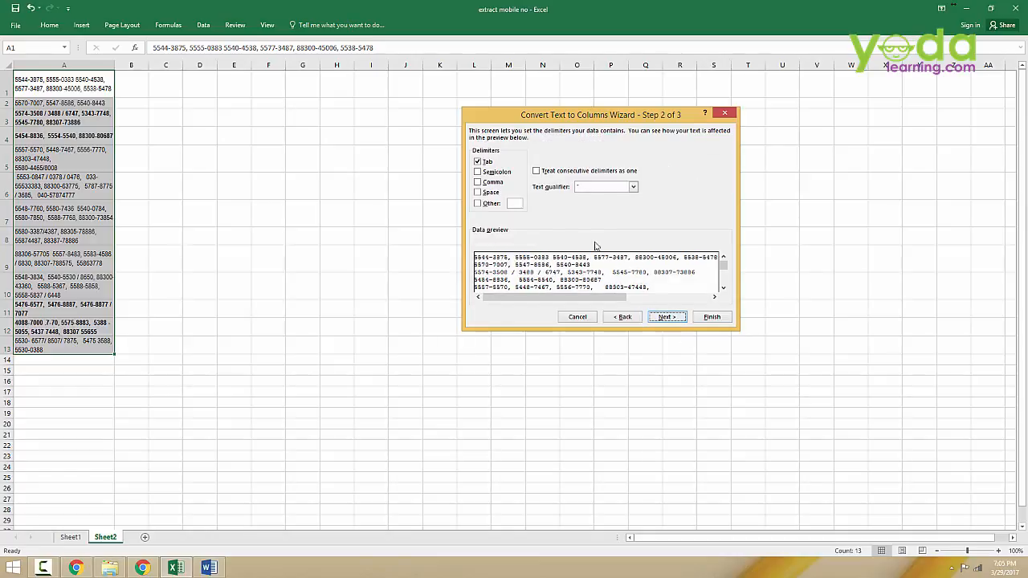
Step: Set the delimiter to Comma instead of Tab and continue to the column format step
click(480, 164)
click(479, 183)
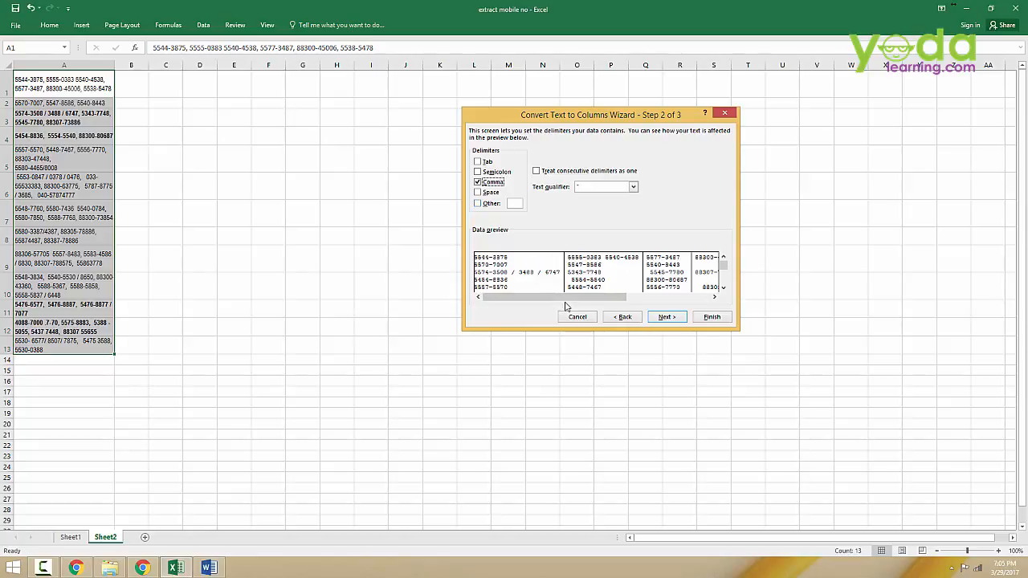
drag(581, 305, 555, 305)
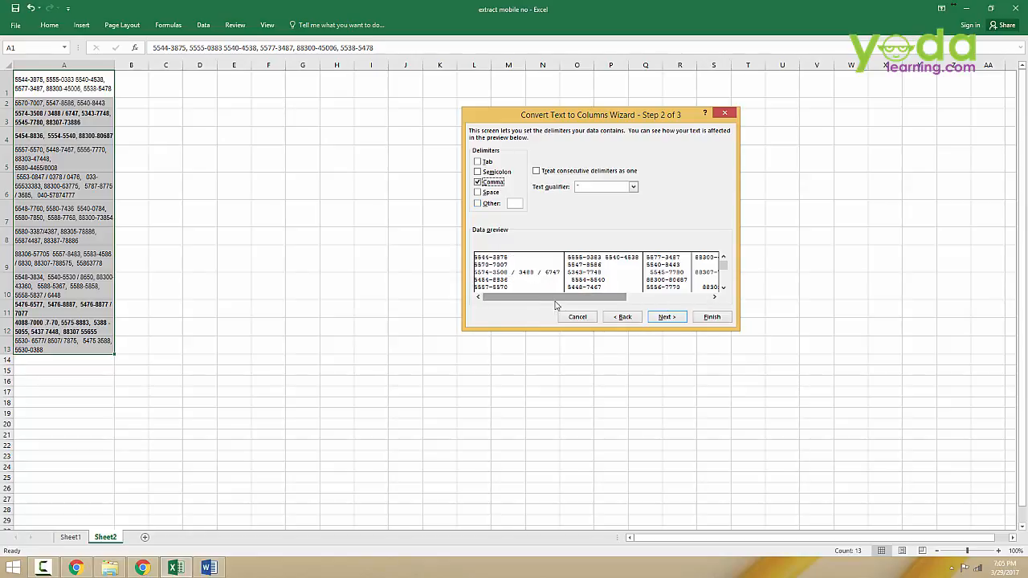
click(664, 318)
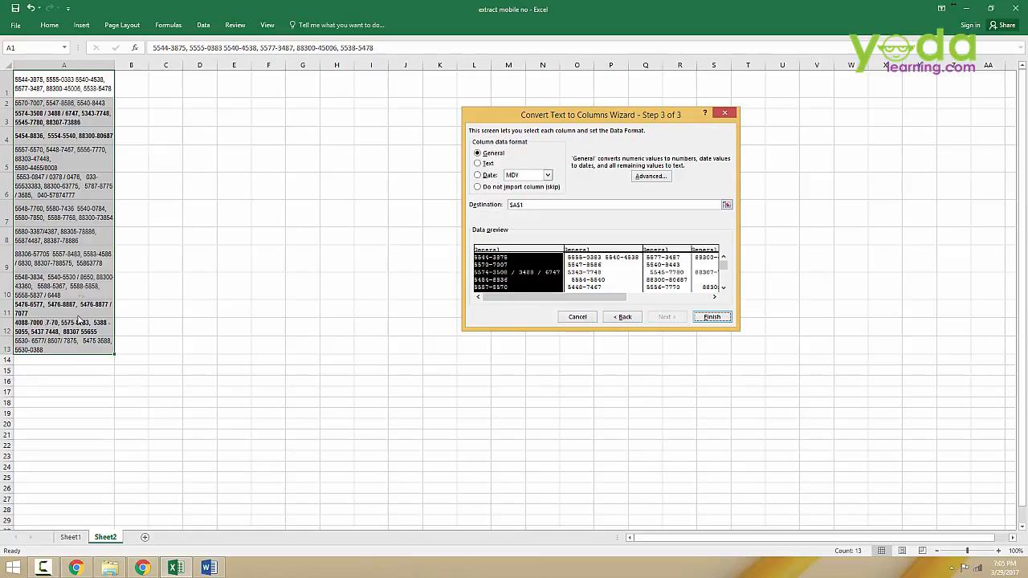
Step: Set the split destination to cell B1 and finish the Text to Columns conversion
click(538, 206)
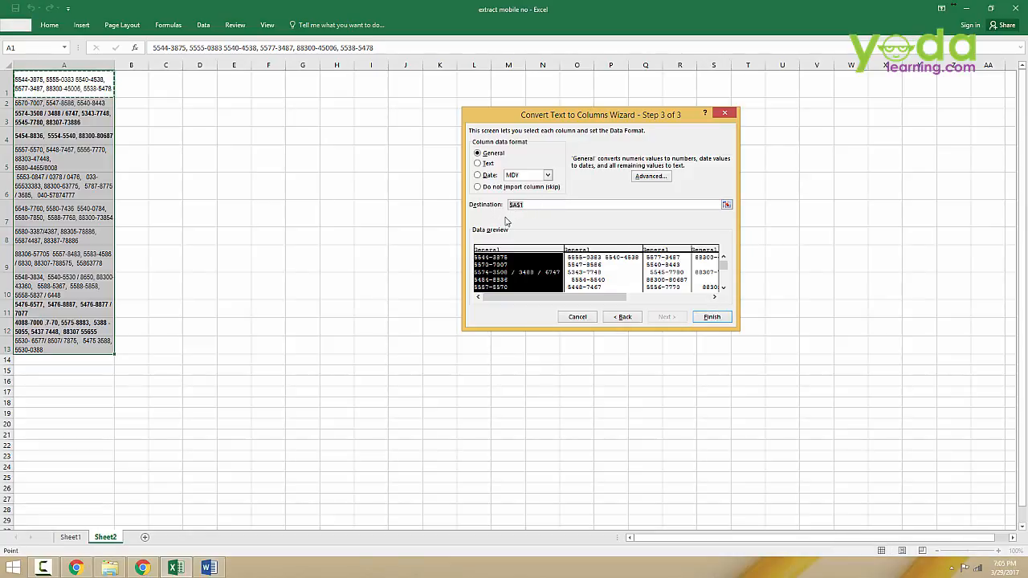
key(Delete)
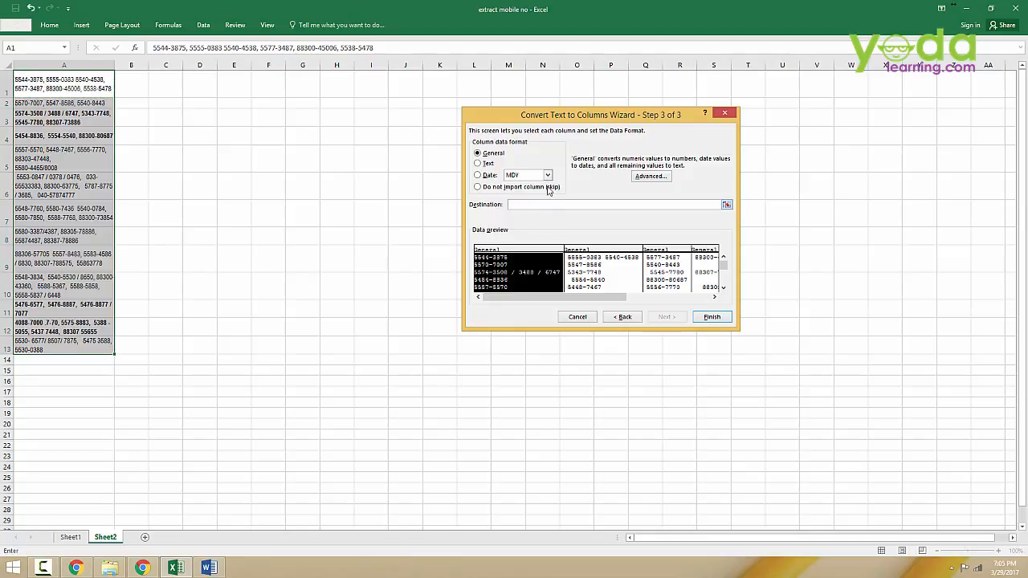
click(133, 90)
click(712, 317)
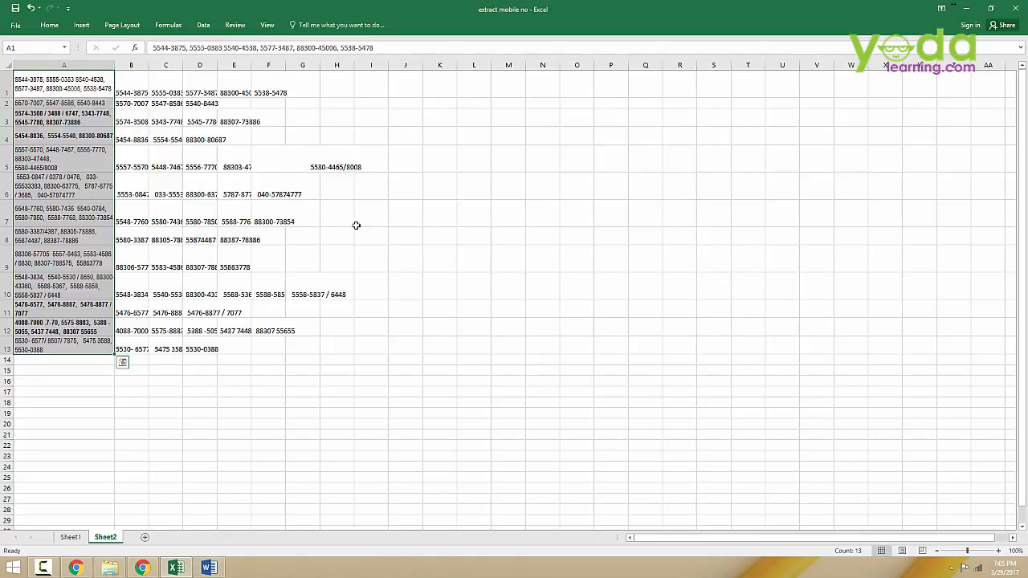
Step: Autofit the widths of columns B through H so the split numbers show in full
drag(131, 65, 338, 67)
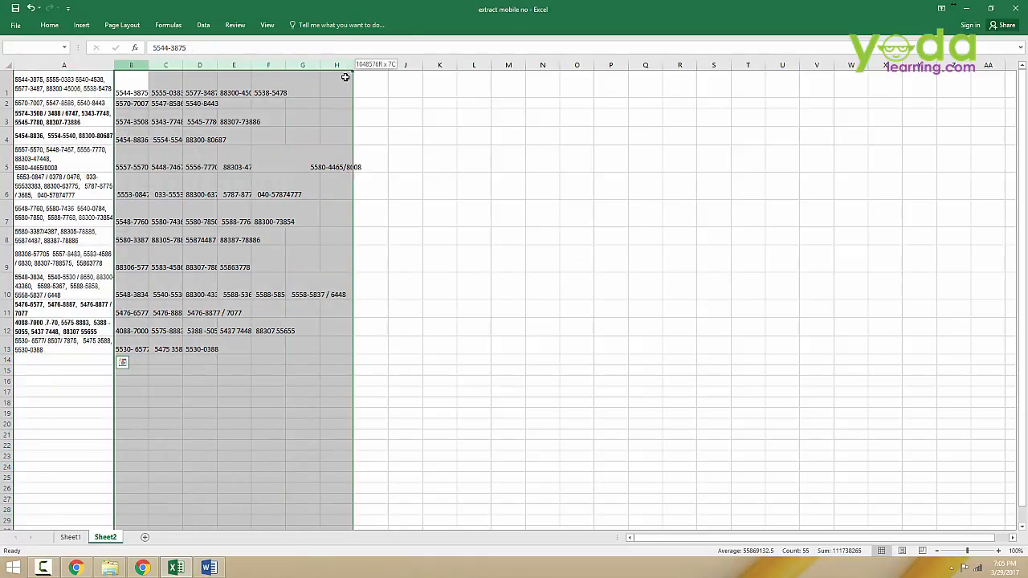
double_click(149, 65)
click(288, 178)
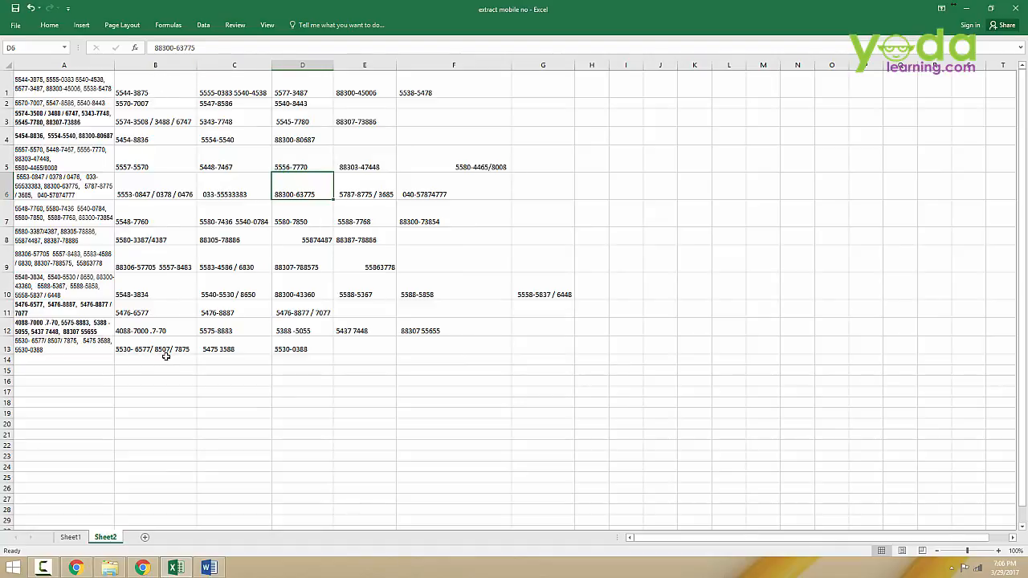
click(170, 212)
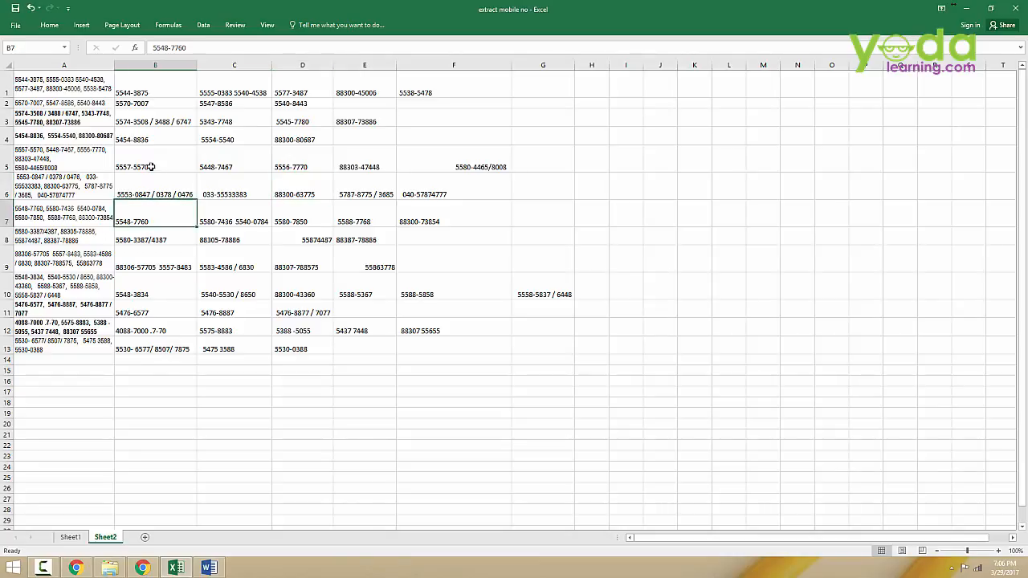
click(88, 94)
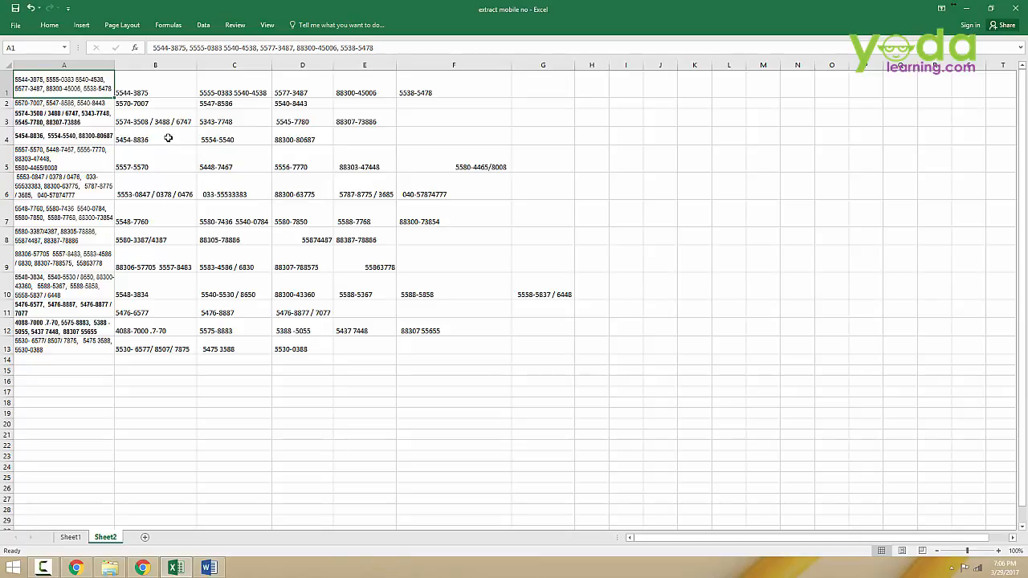
ctrl+scroll(75, 97, up, 2)
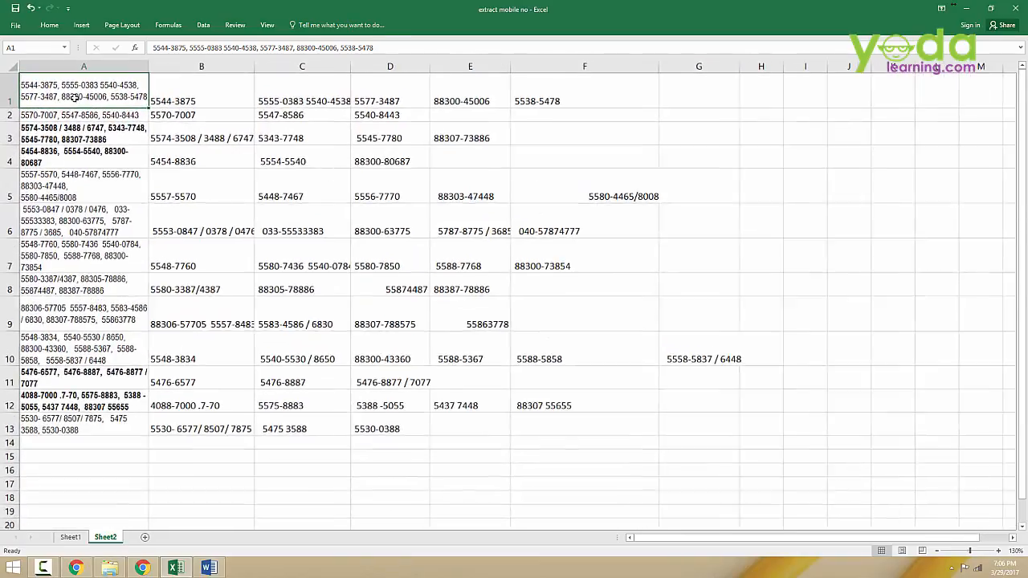